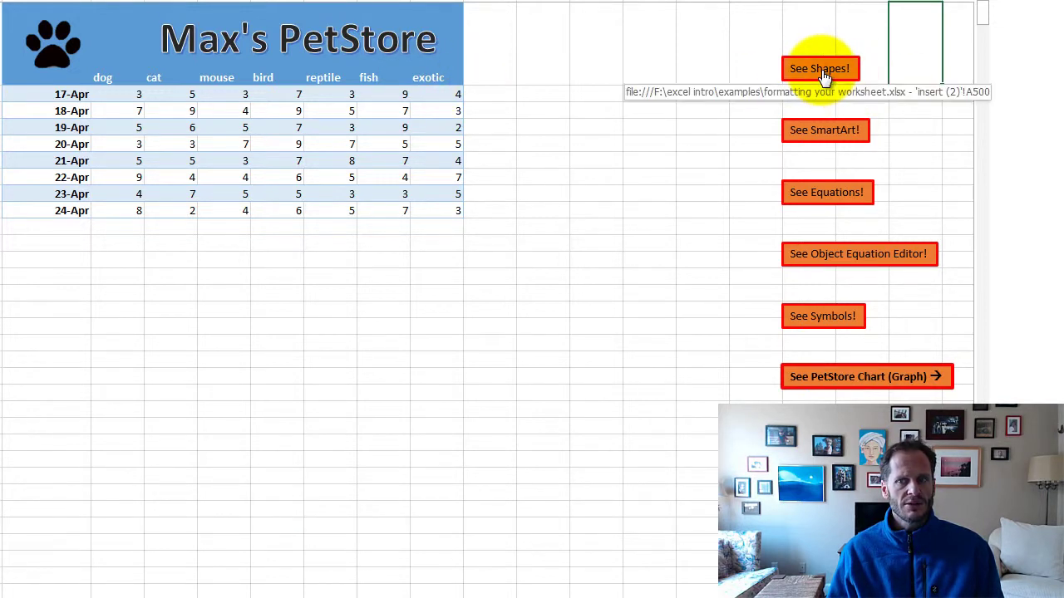
Visit the shapes and SmartArt examples, then return to the PetStore table.
click(823, 77)
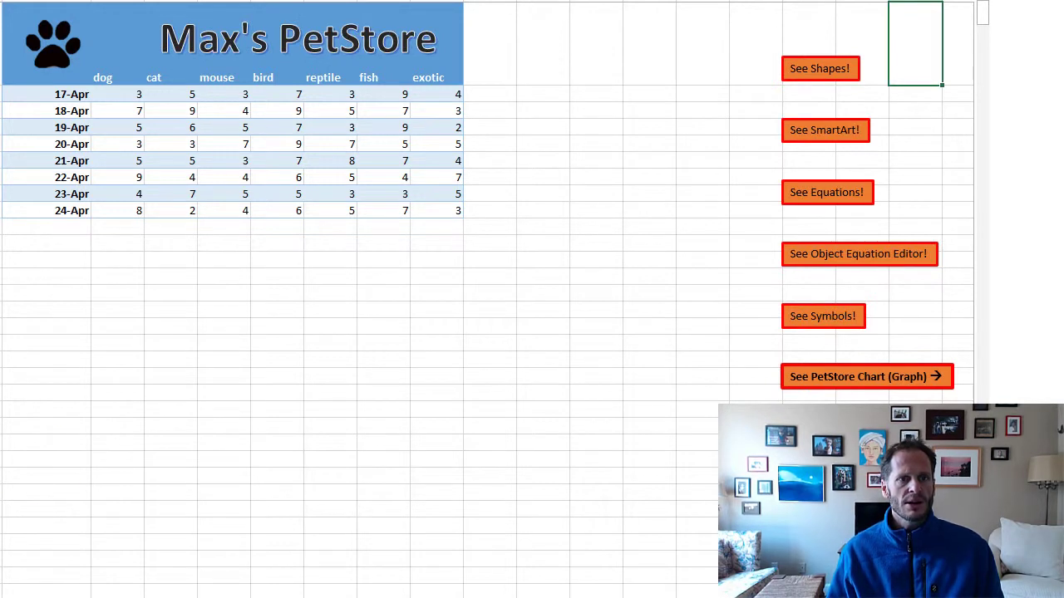
click(831, 133)
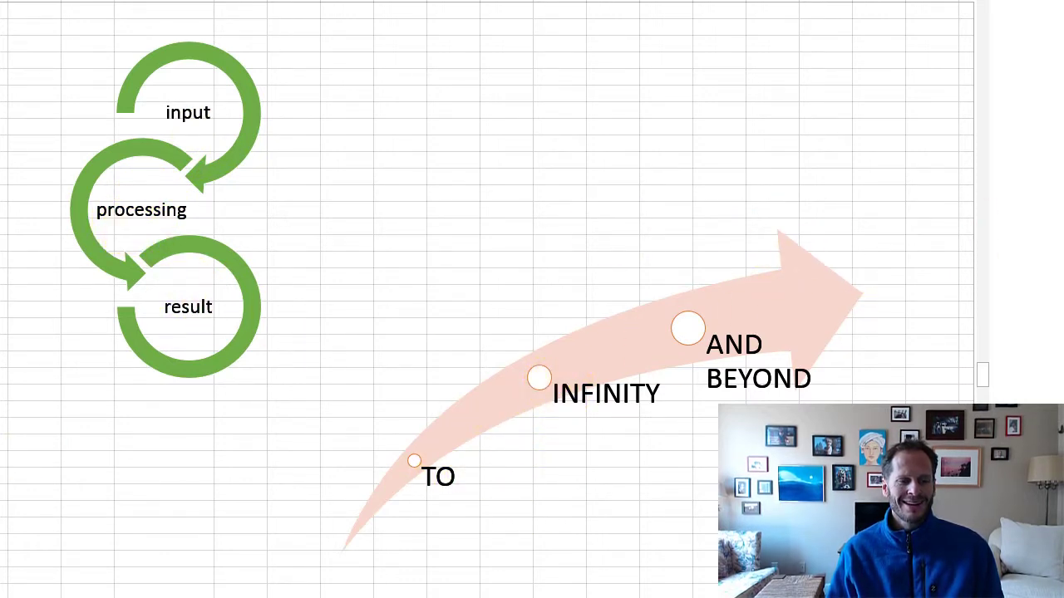
key(ctrl+Page_Up)
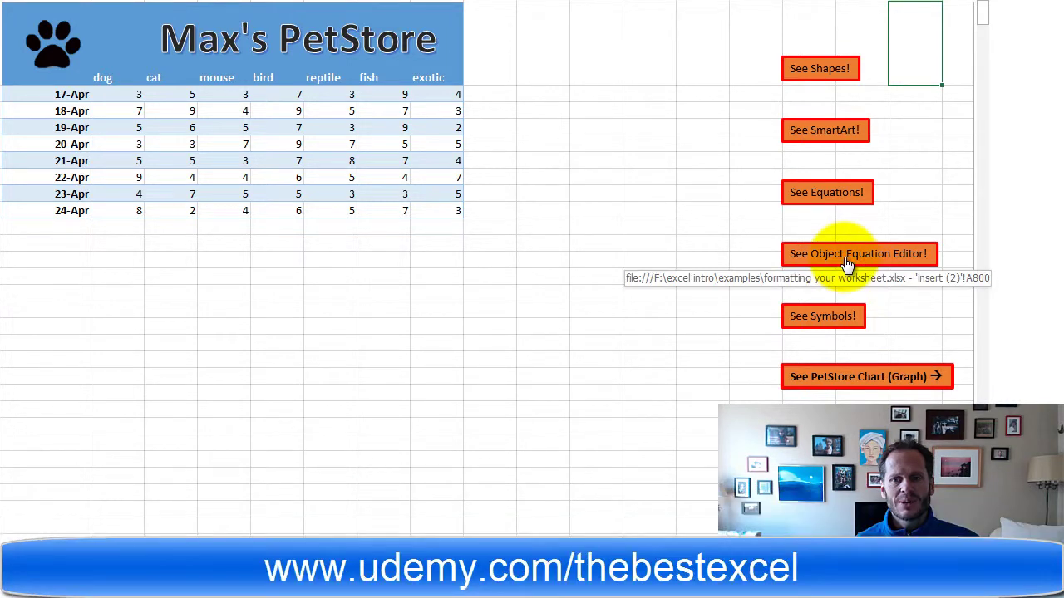
Preview the built-in equations gallery, then jump to the Object Equation Editor example.
click(629, 3)
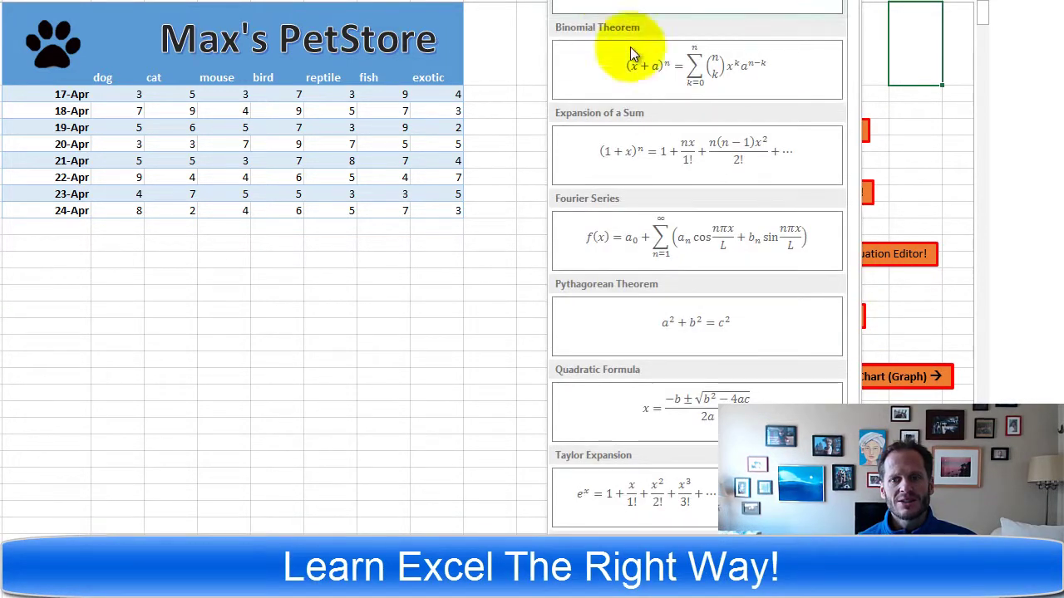
scroll(697, 419, down, 1)
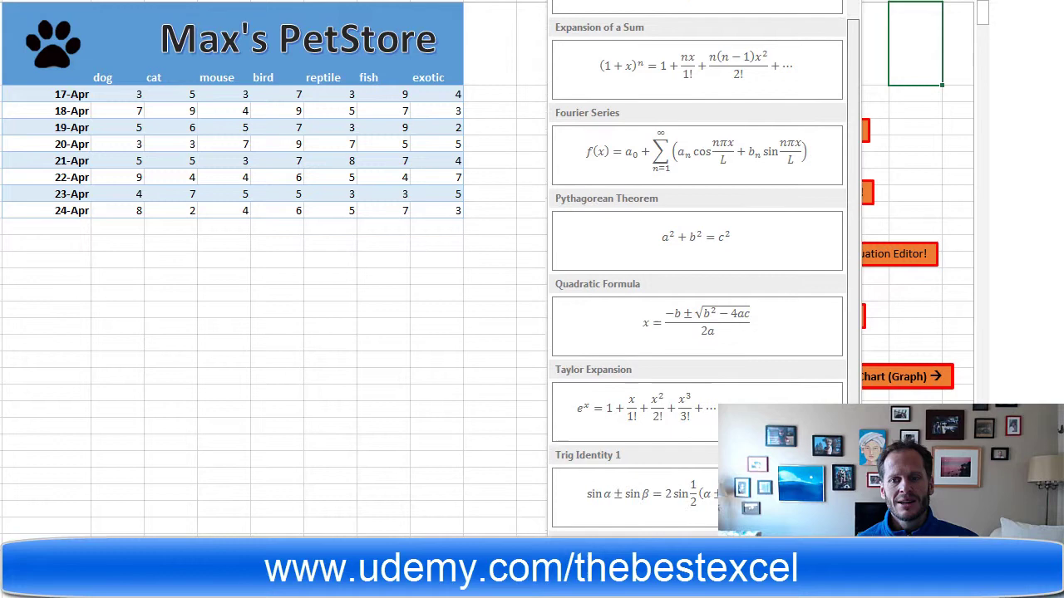
scroll(696, 420, up, 1)
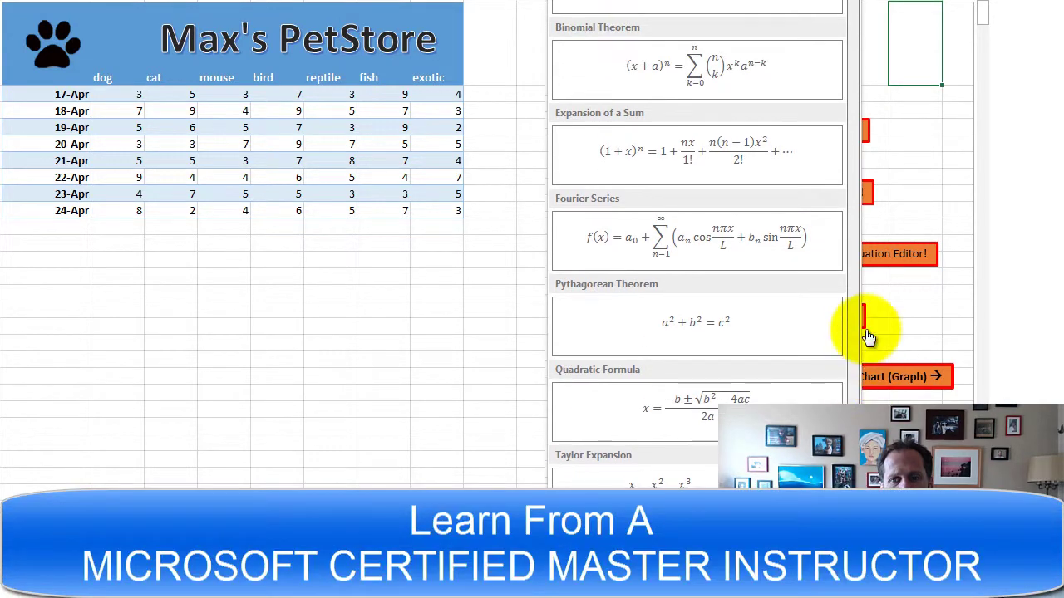
click(423, 332)
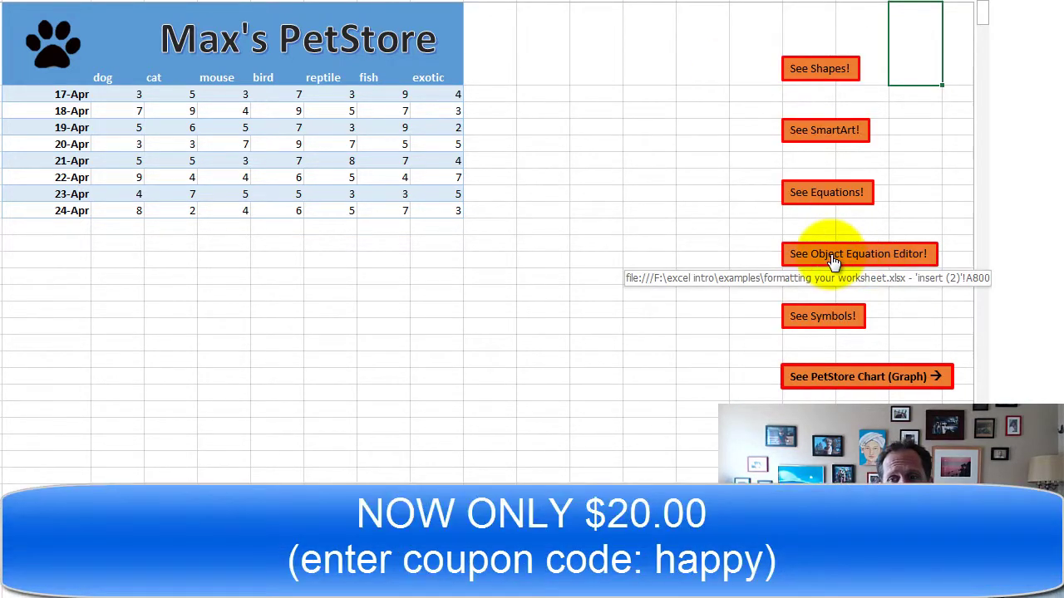
click(832, 261)
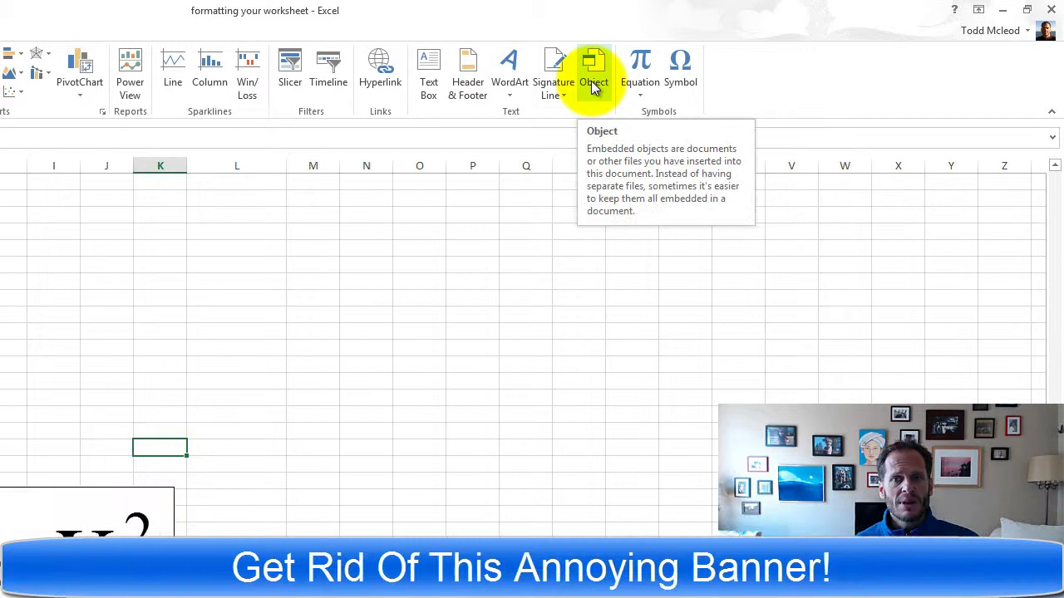
Embed a new Microsoft Equation 3.0 object through the Insert Object dialog.
click(594, 87)
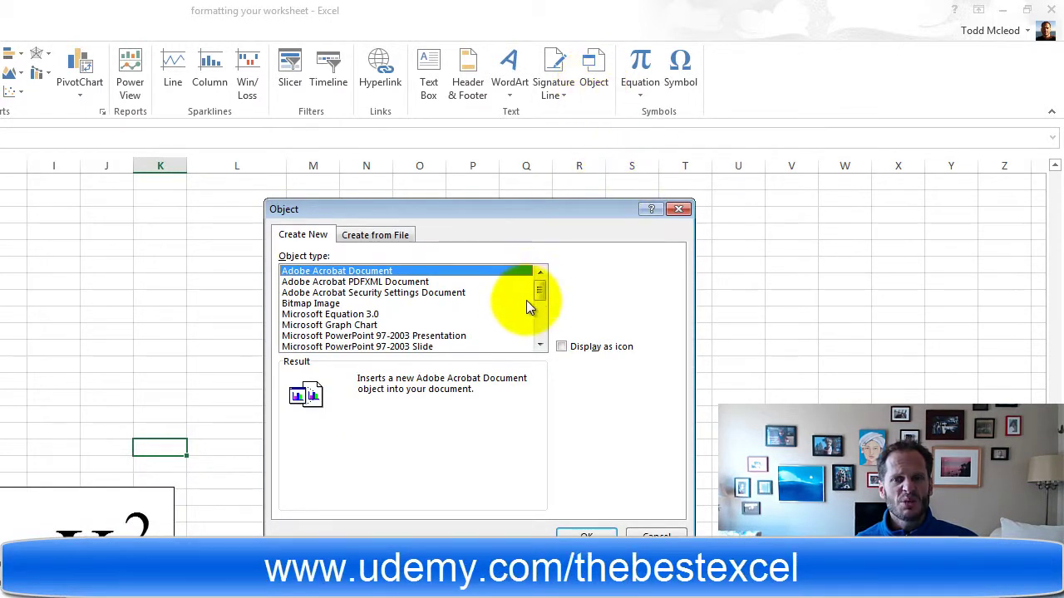
mouse_move(541, 292)
mouse_down()
mouse_move(540, 342)
mouse_move(552, 290)
mouse_up()
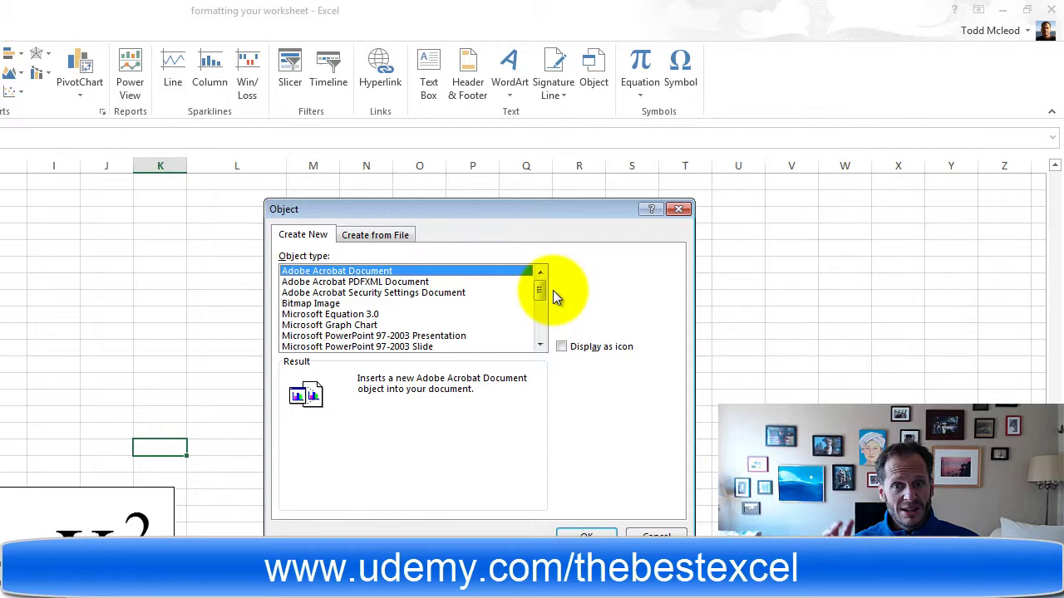
click(410, 314)
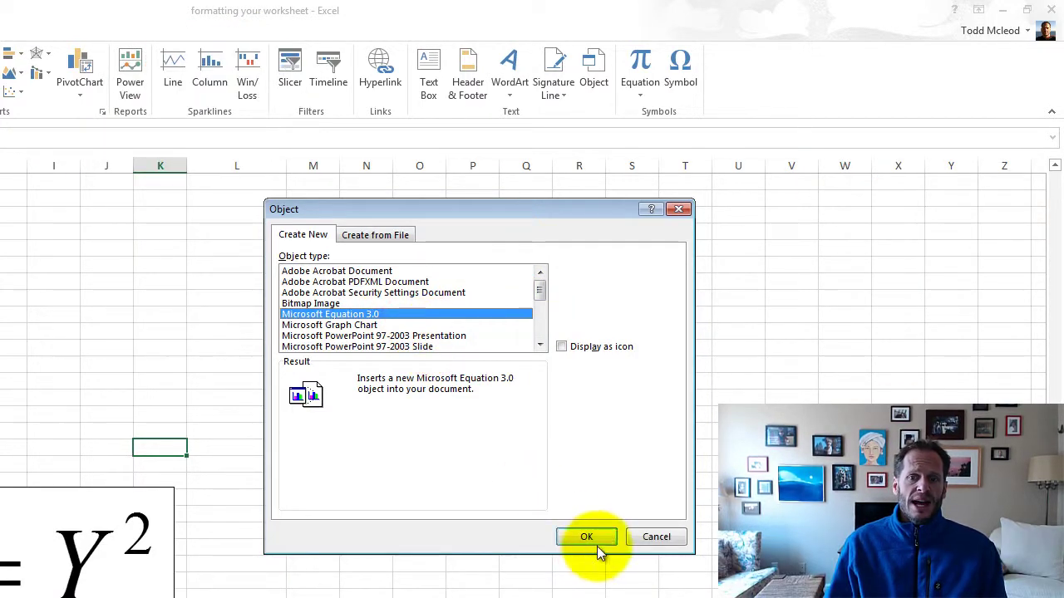
click(587, 537)
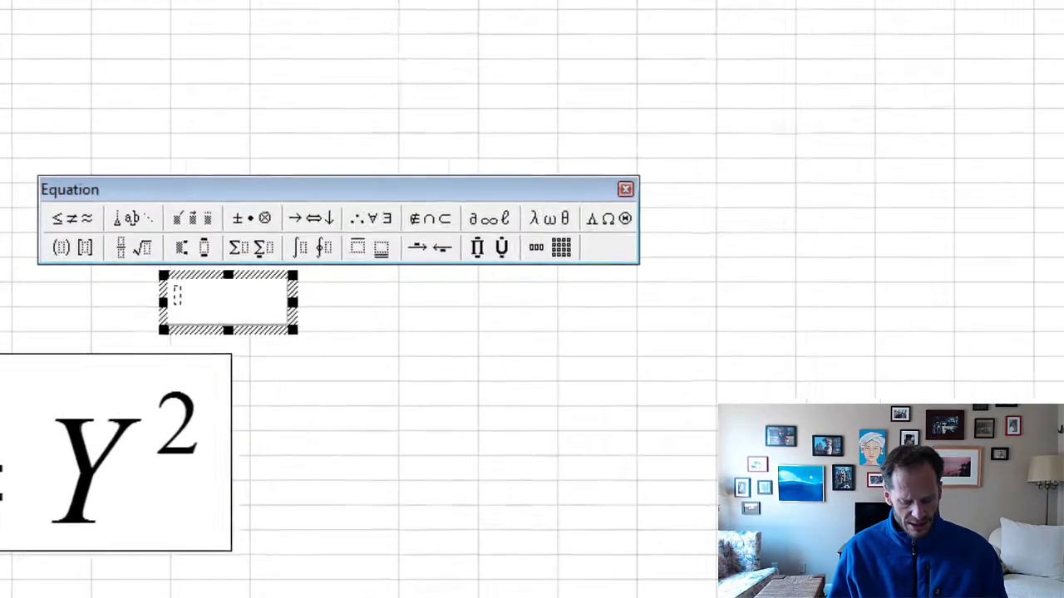
Write X = Y² with a superscript 2, enlarge the object, then delete it.
text(x)
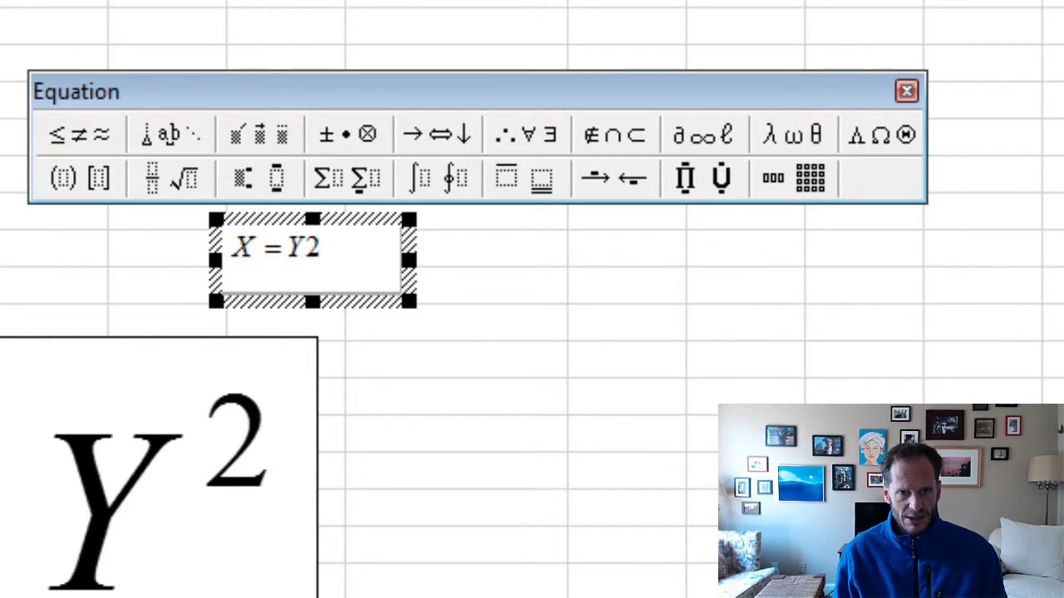
click(333, 255)
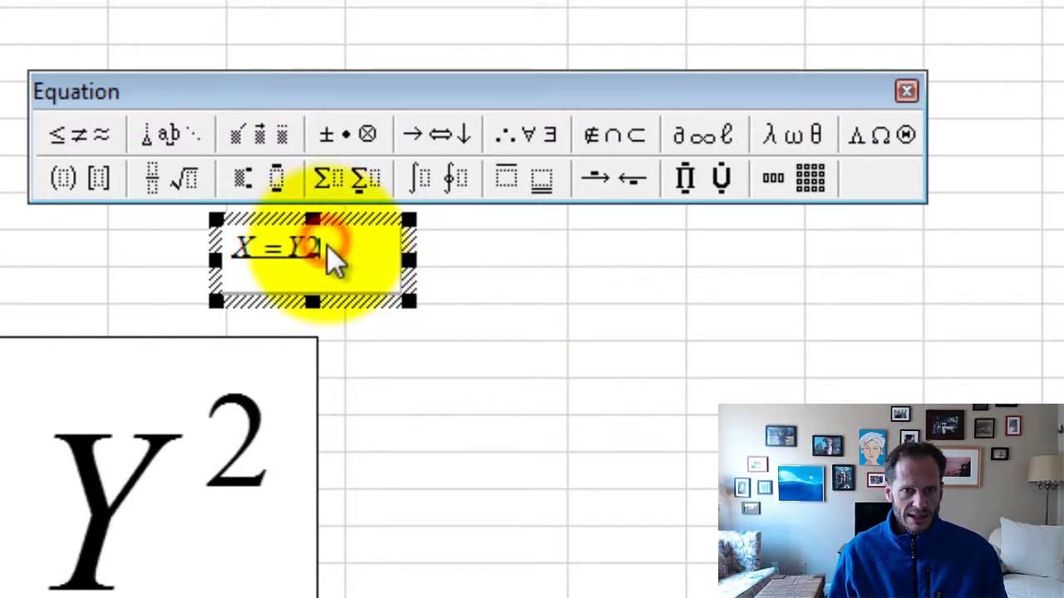
drag(307, 248, 315, 248)
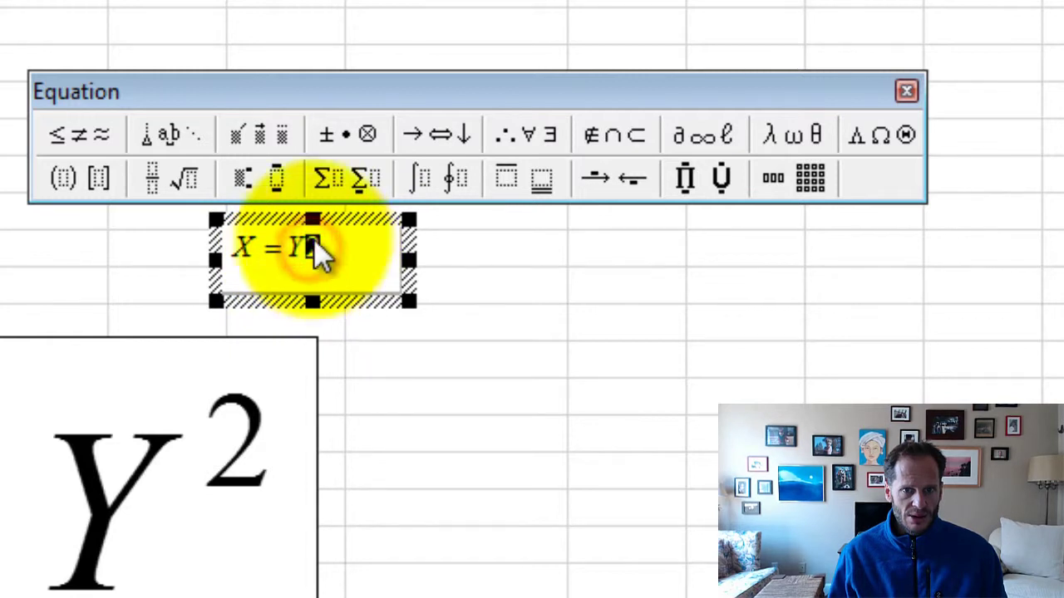
click(247, 179)
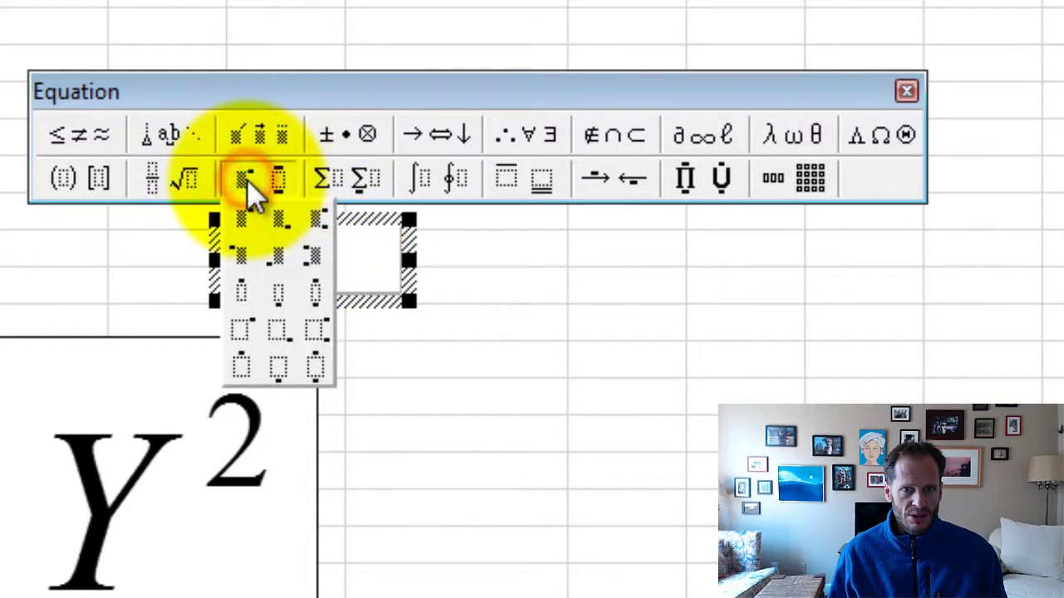
click(241, 219)
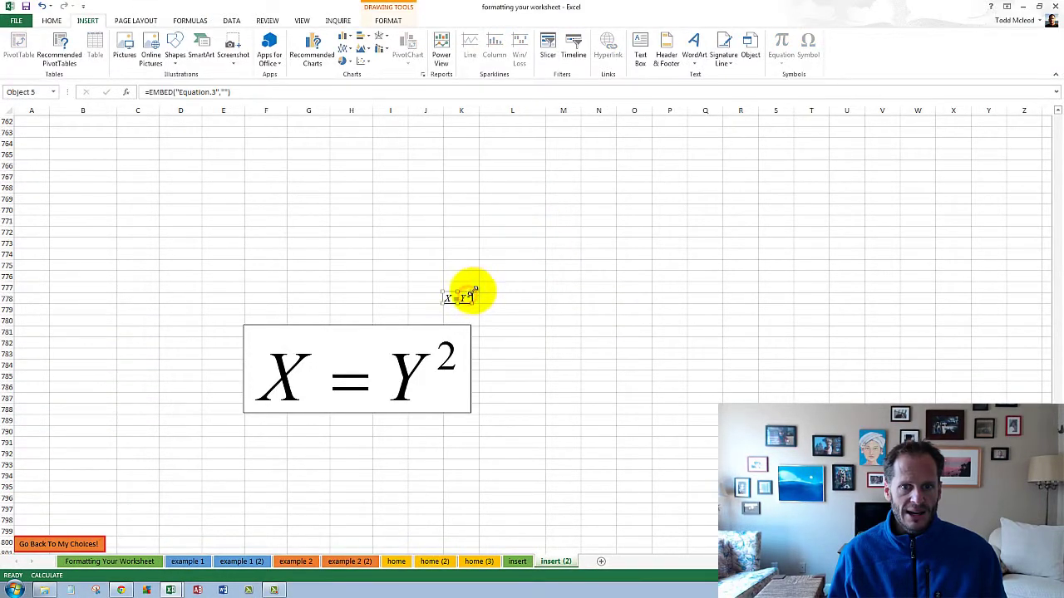
mouse_move(475, 290)
mouse_down()
mouse_move(636, 209)
mouse_move(692, 206)
mouse_up()
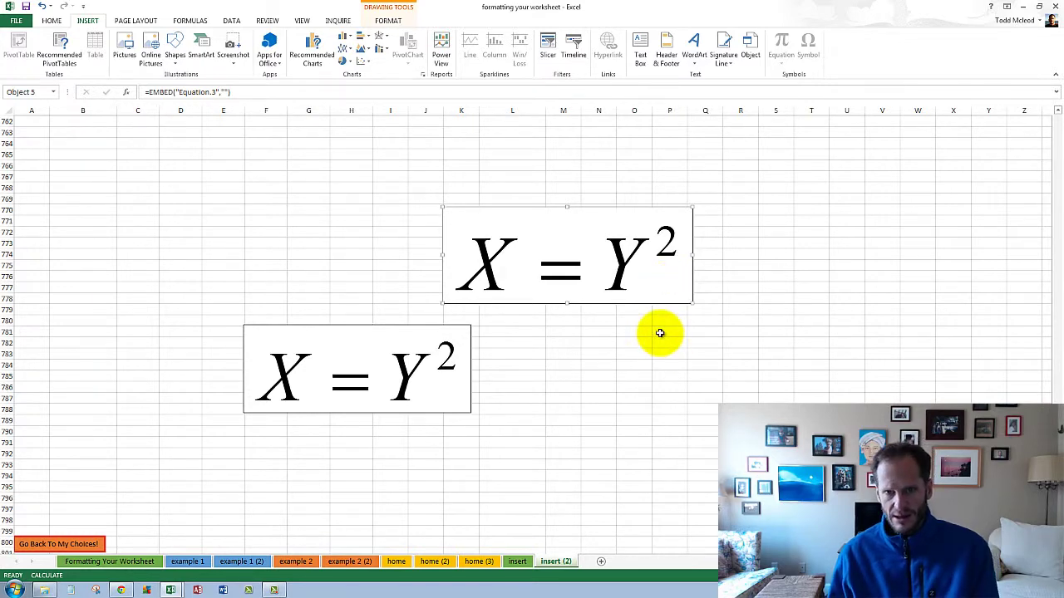
key(Delete)
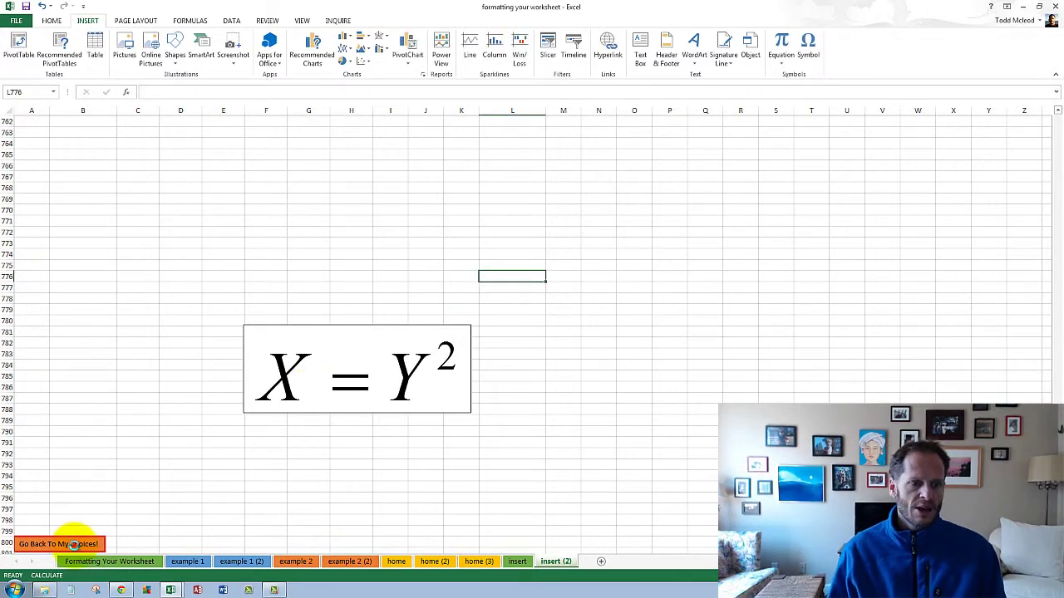
Return to the PetStore links and browse Symbol dialog's Wingdings and special characters, inserting nothing.
click(73, 543)
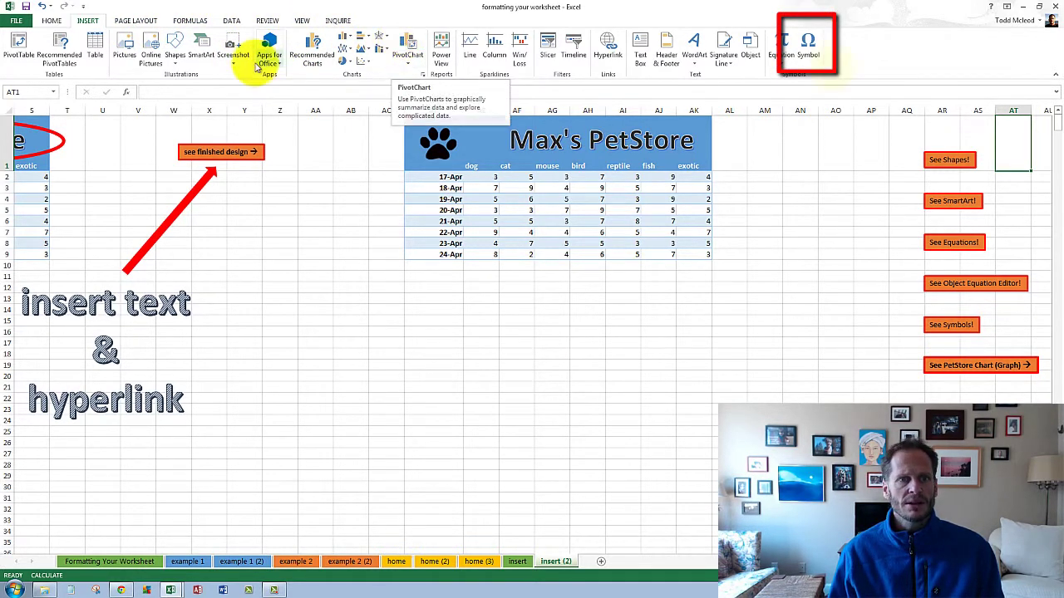
click(810, 50)
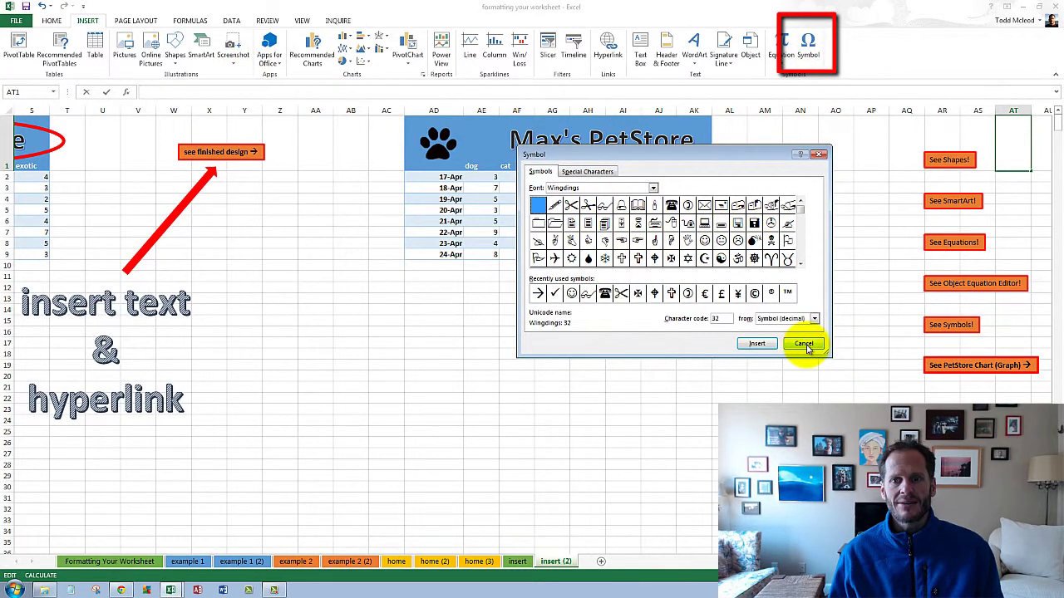
drag(804, 229, 800, 237)
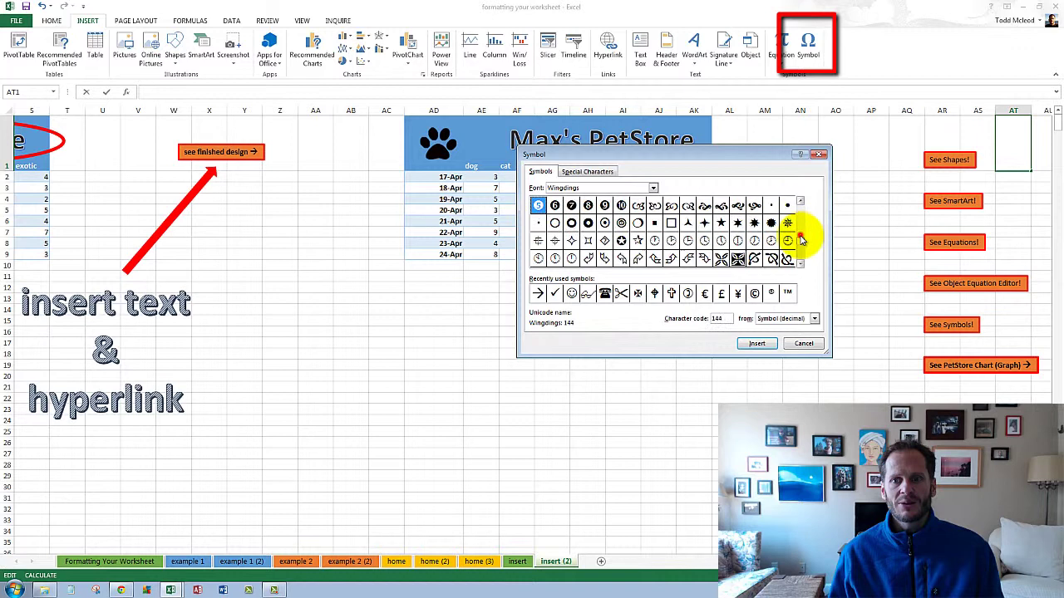
click(653, 188)
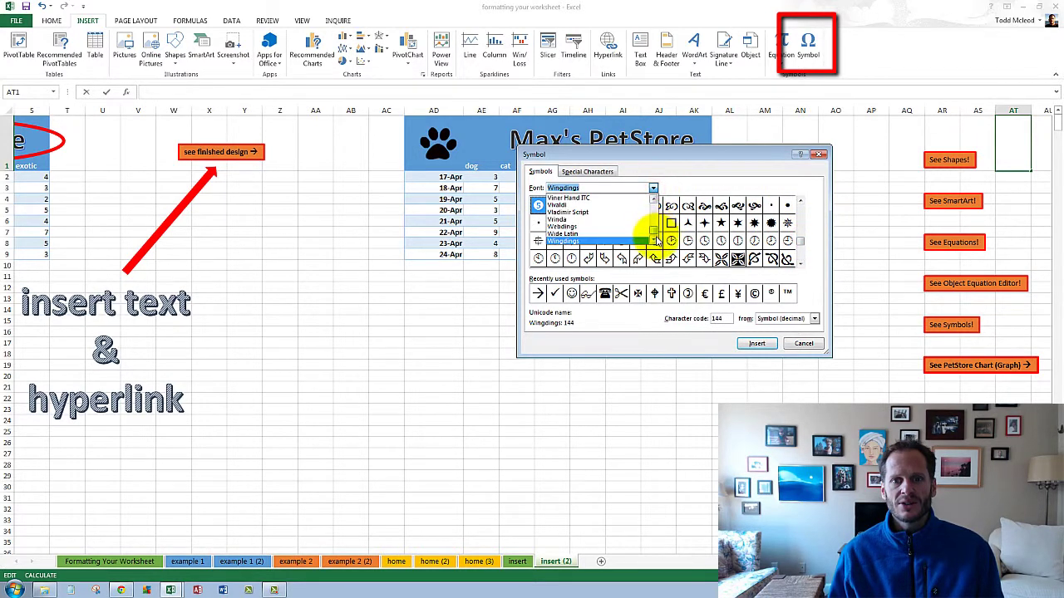
click(653, 239)
click(703, 182)
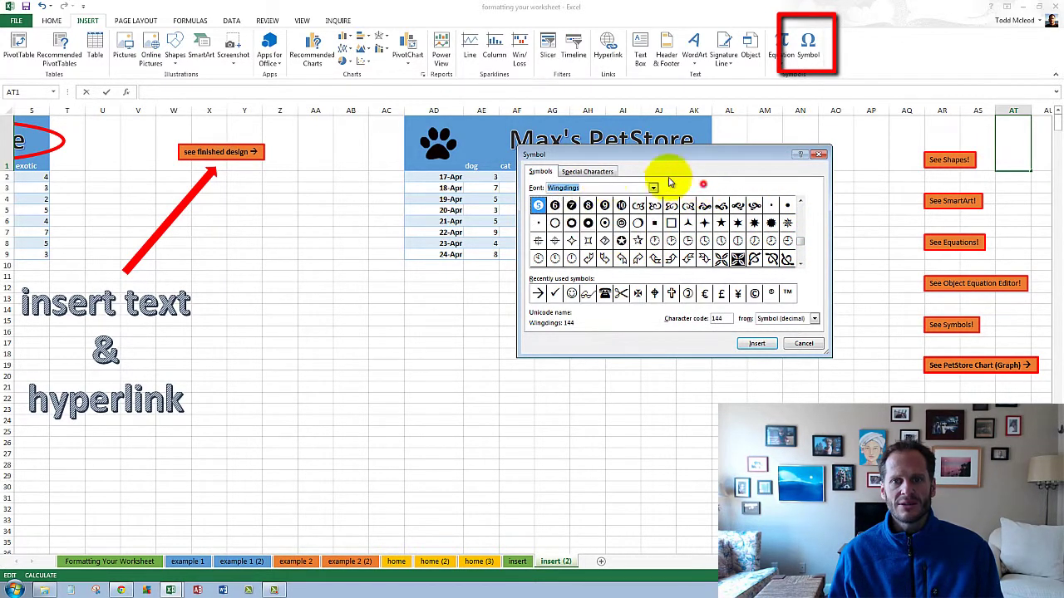
click(596, 172)
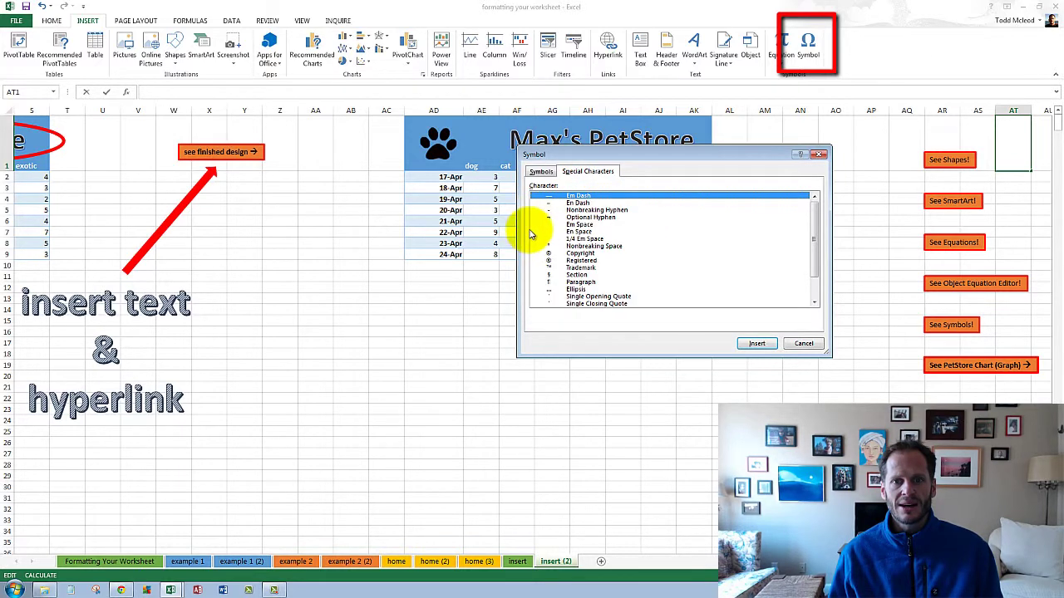
click(805, 345)
View the symbols examples, then go back to the Max's PetStore area.
click(799, 174)
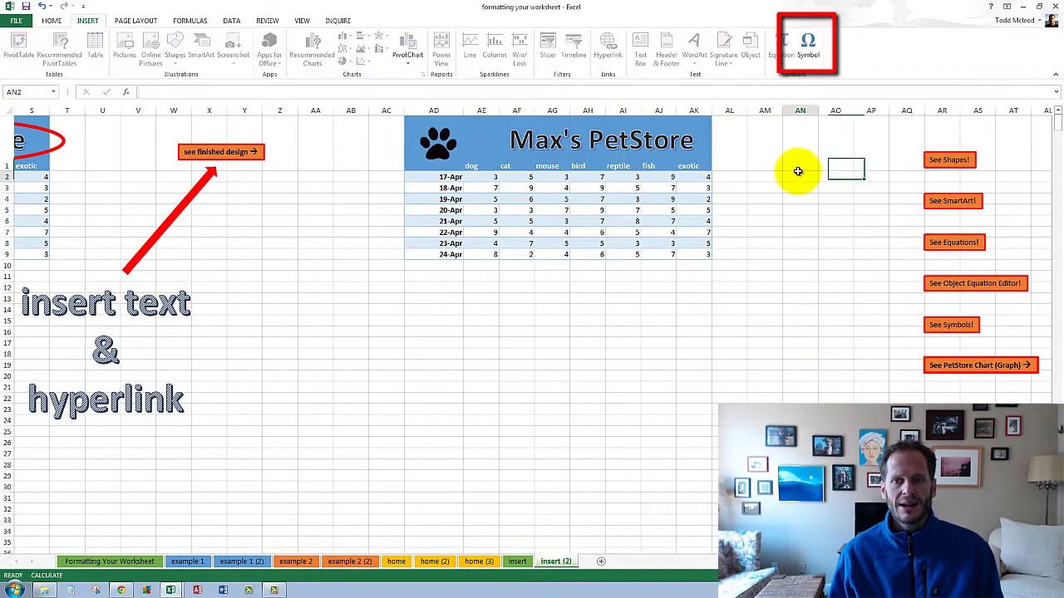
click(946, 330)
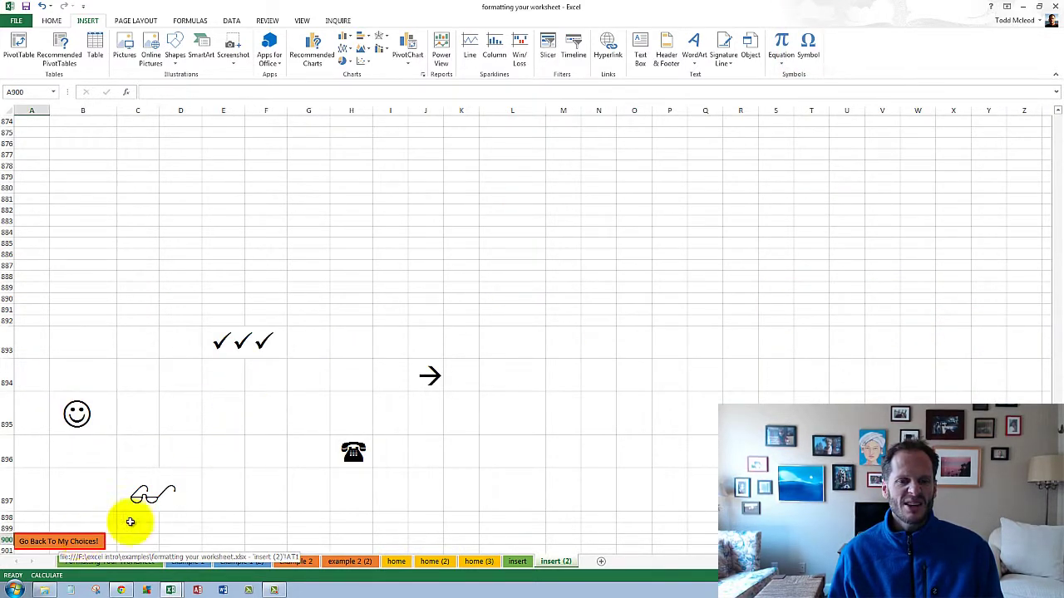
click(73, 541)
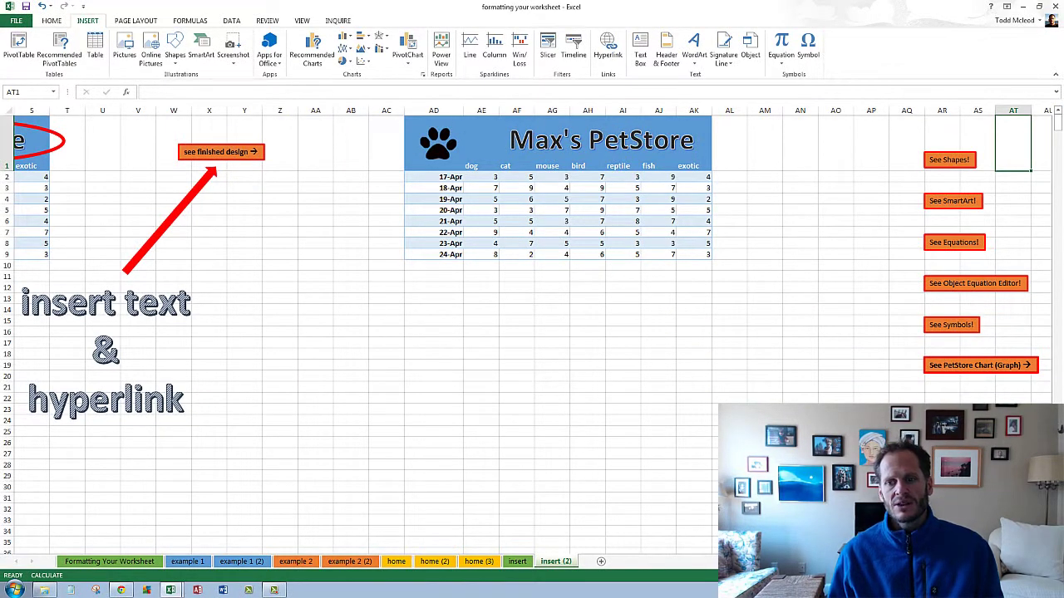
Jump to the PetStore stacked column chart and shift it slightly left and down.
click(991, 365)
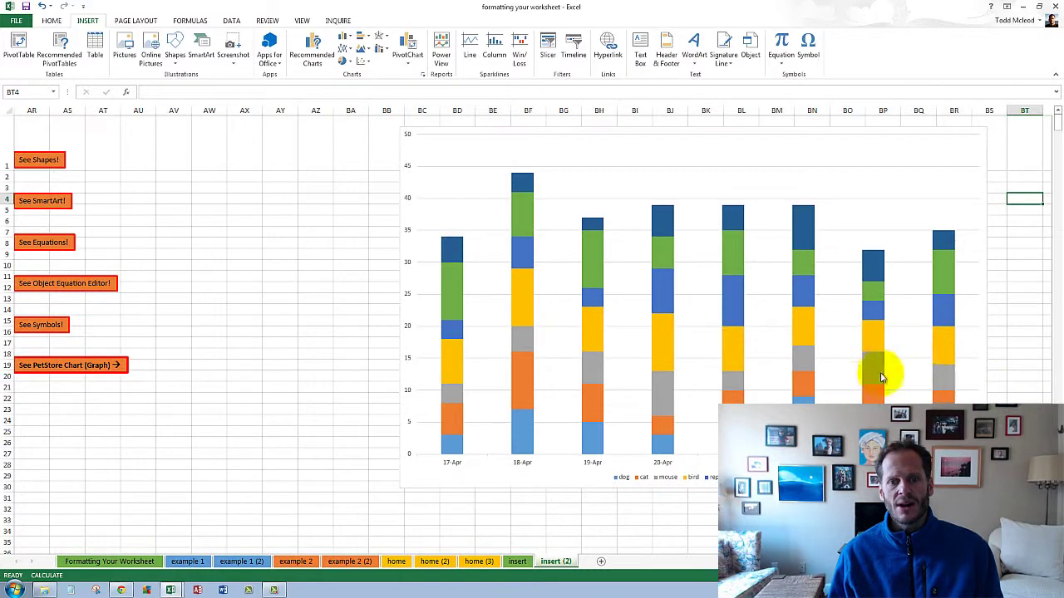
drag(944, 129, 815, 141)
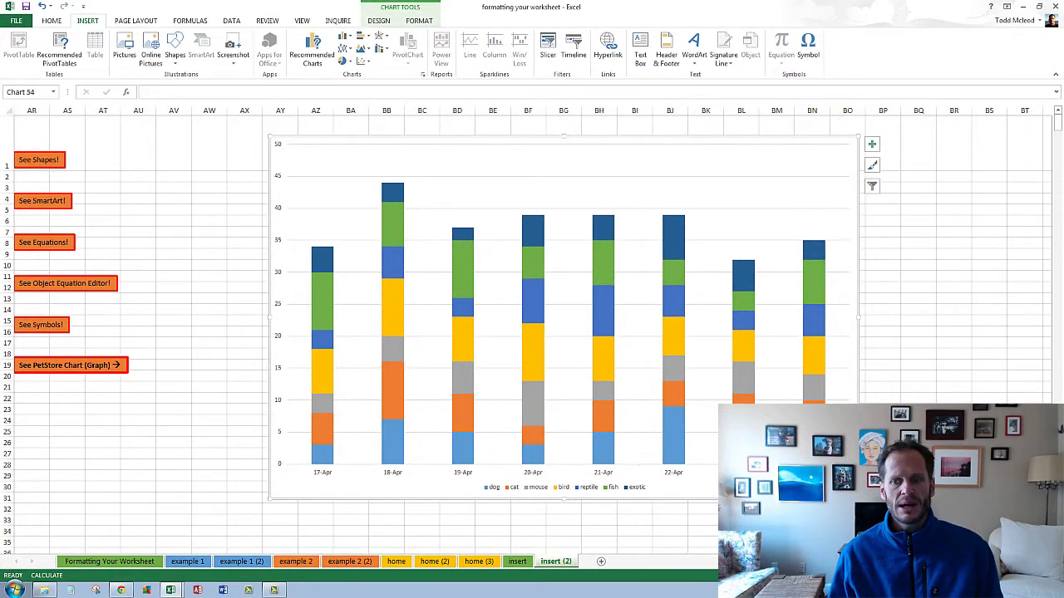
scroll(532, 333, left, 1)
scroll(532, 333, left, 2)
scroll(532, 332, left, 3)
scroll(532, 332, left, 3)
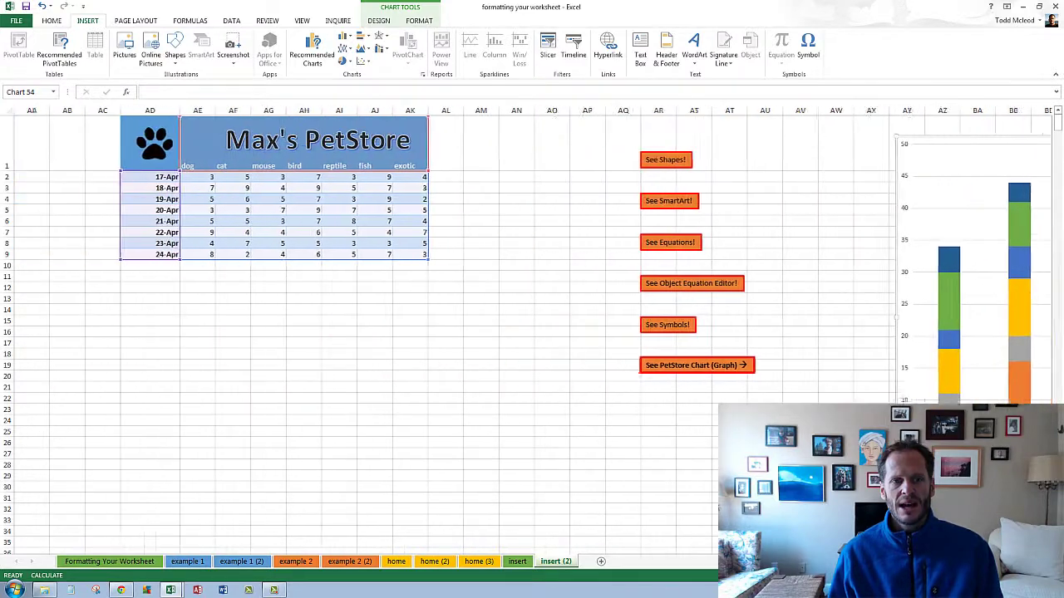
scroll(532, 332, left, 3)
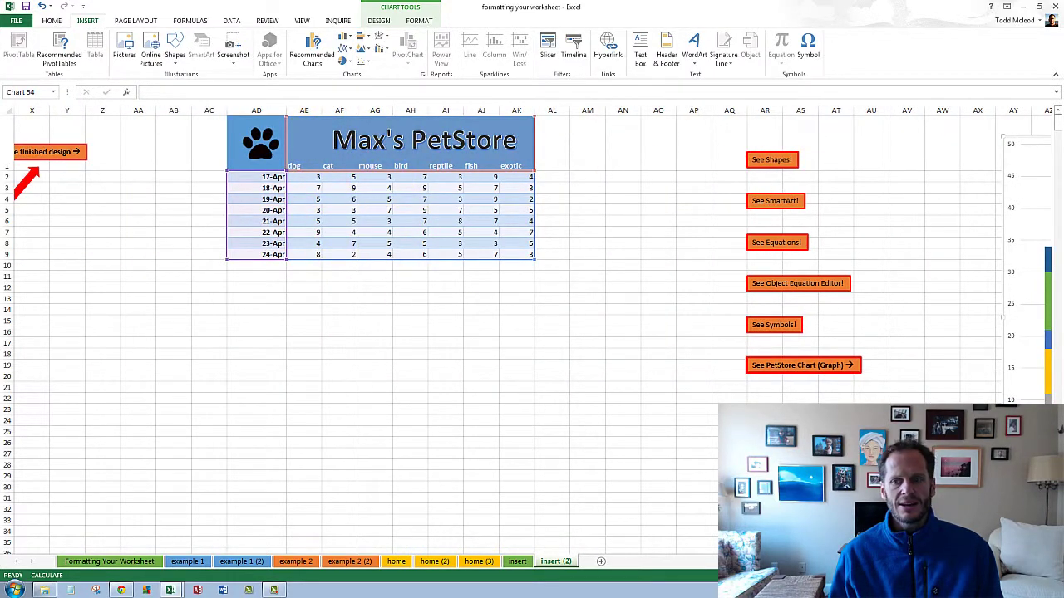
scroll(532, 333, right, 1)
scroll(531, 333, right, 2)
scroll(532, 333, right, 3)
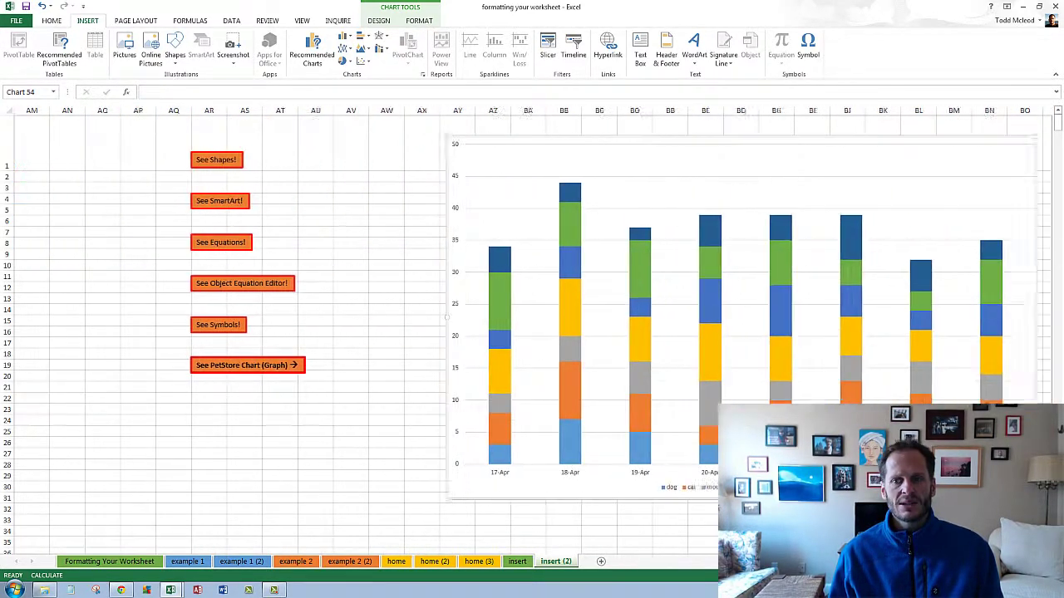
scroll(532, 332, right, 1)
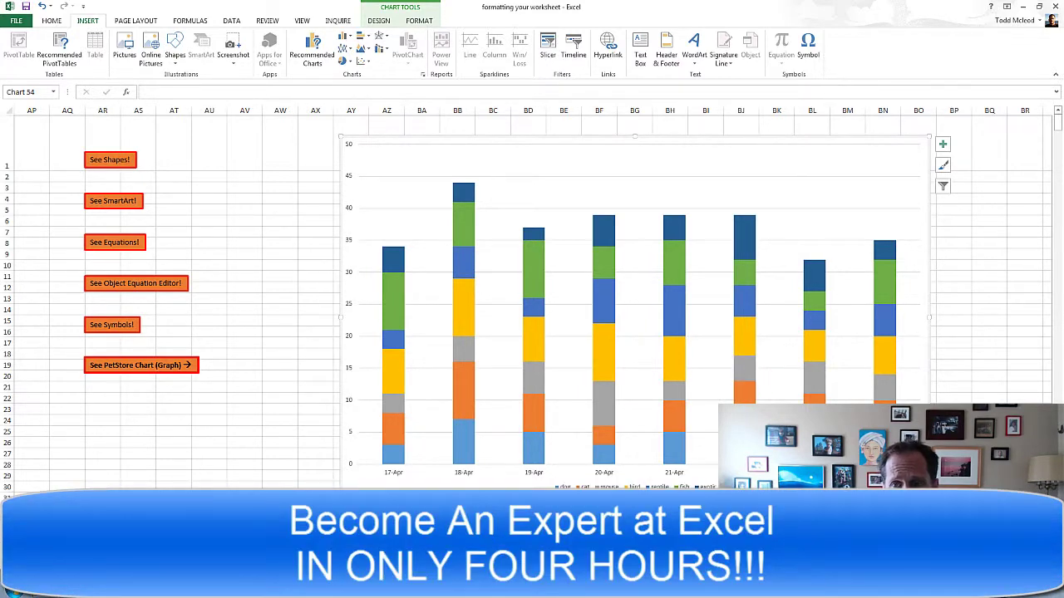
Select the six red 'one' shapes together, from the bottom shape up to the top.
scroll(532, 299, right, 2)
scroll(532, 300, right, 2)
scroll(532, 299, right, 2)
scroll(532, 300, down, 5)
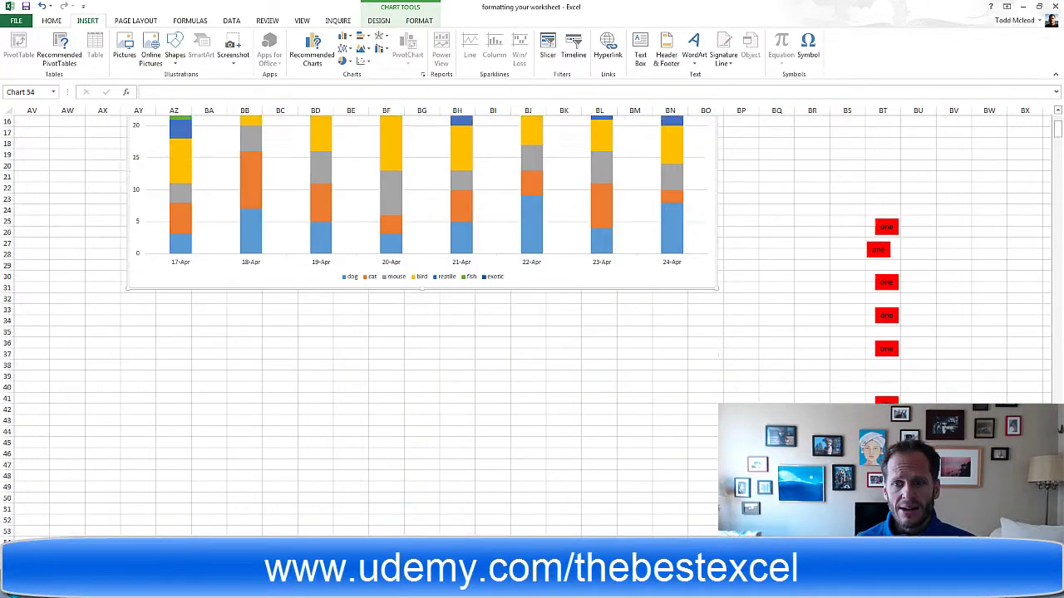
scroll(532, 315, up, 5)
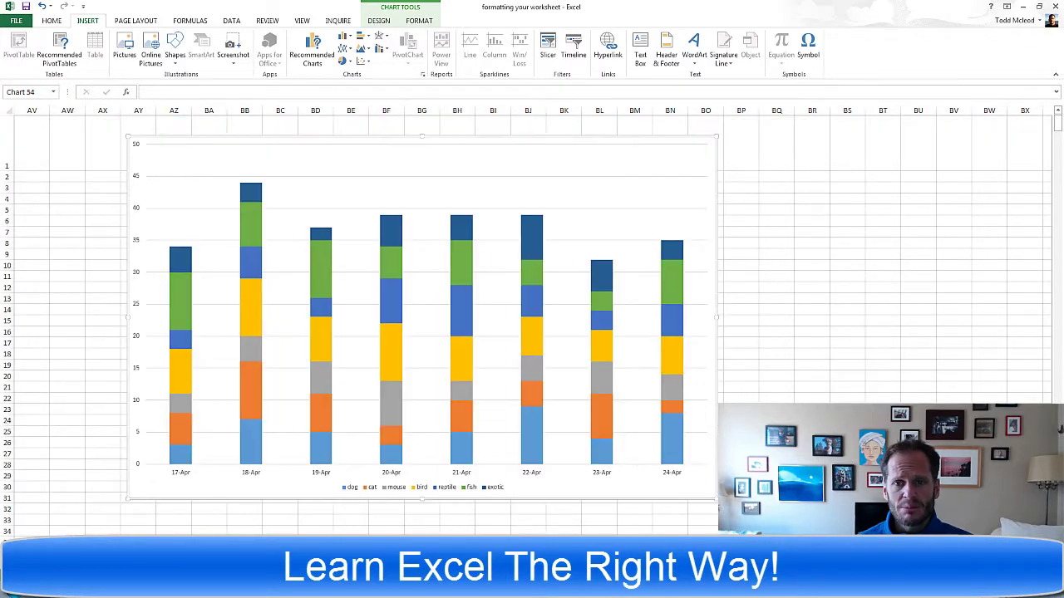
scroll(532, 315, left, 1)
scroll(532, 316, left, 3)
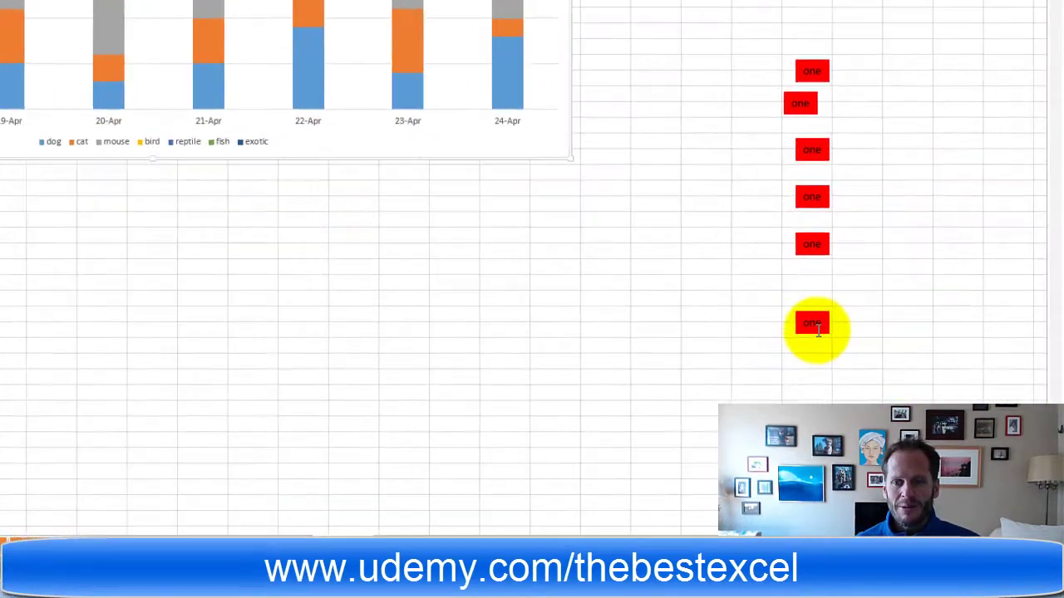
click(798, 306)
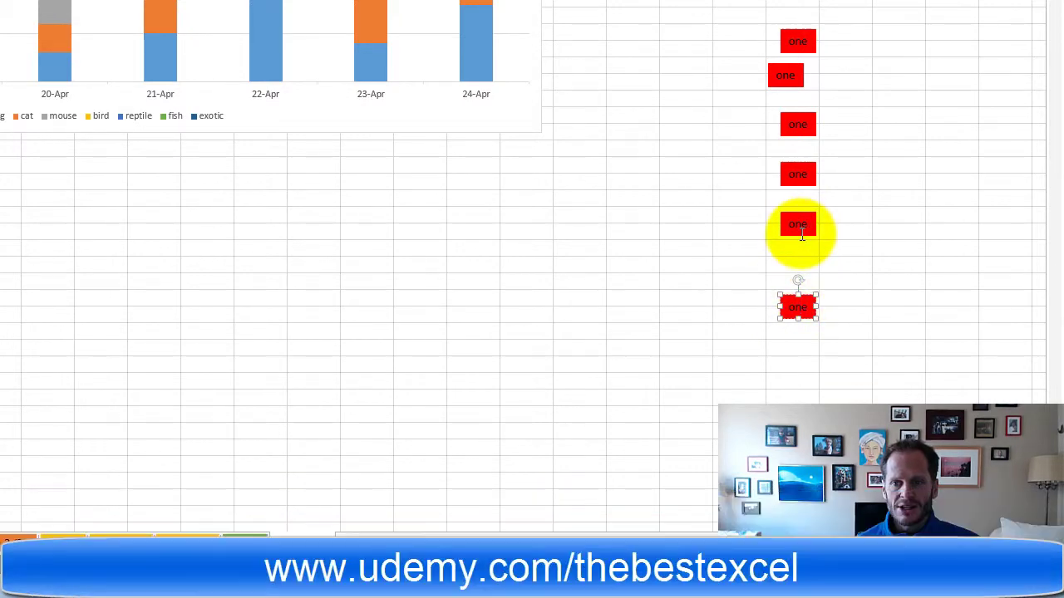
shift+click(800, 227)
shift+click(798, 175)
shift+click(799, 124)
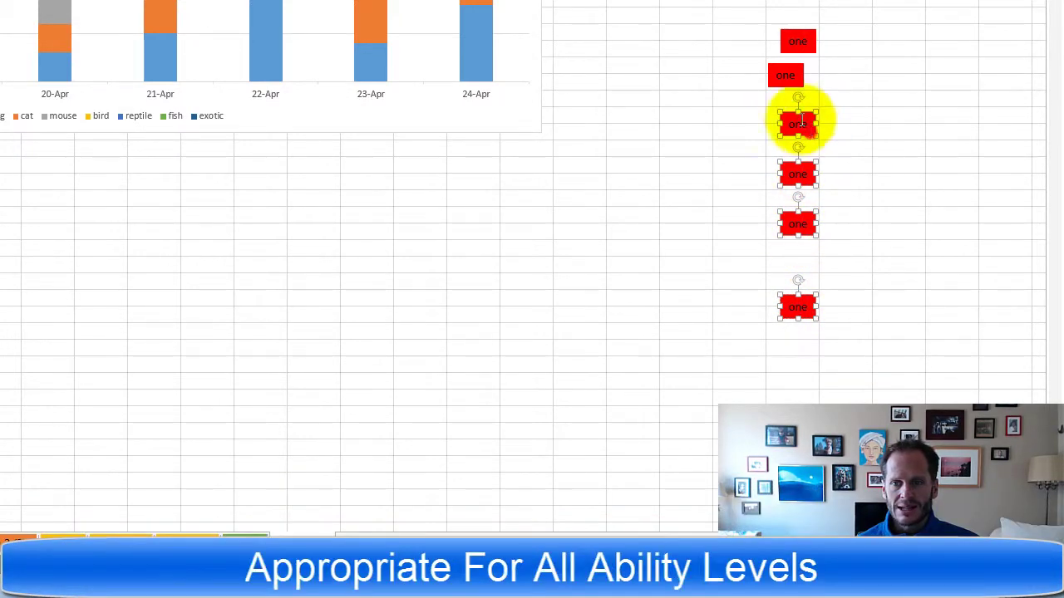
shift+click(785, 76)
shift+click(797, 42)
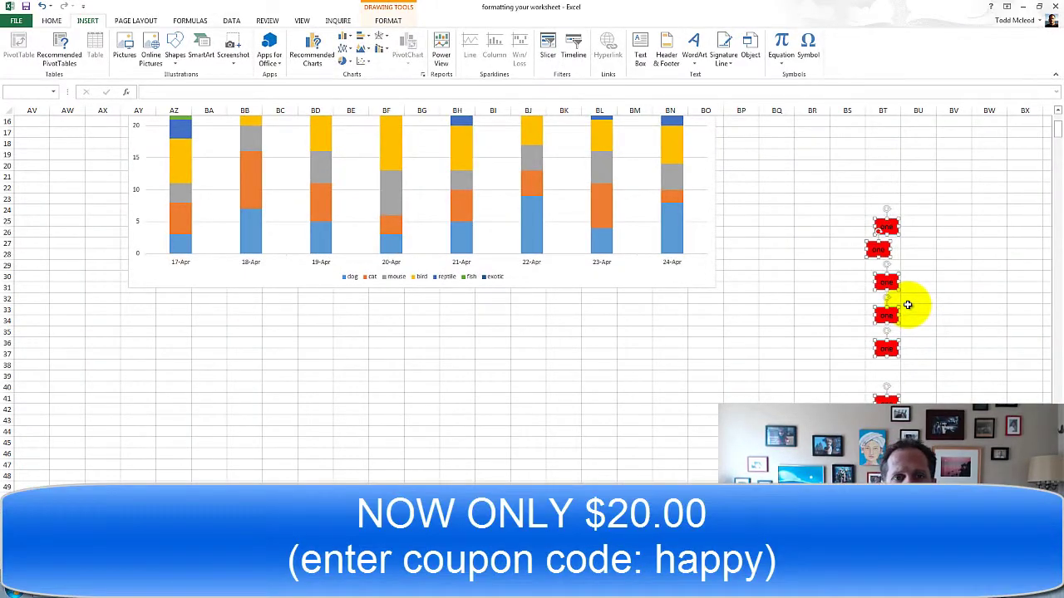
Apply Align Left and Distribute Vertically to the red 'one' shapes from Drawing Tools Format.
click(387, 21)
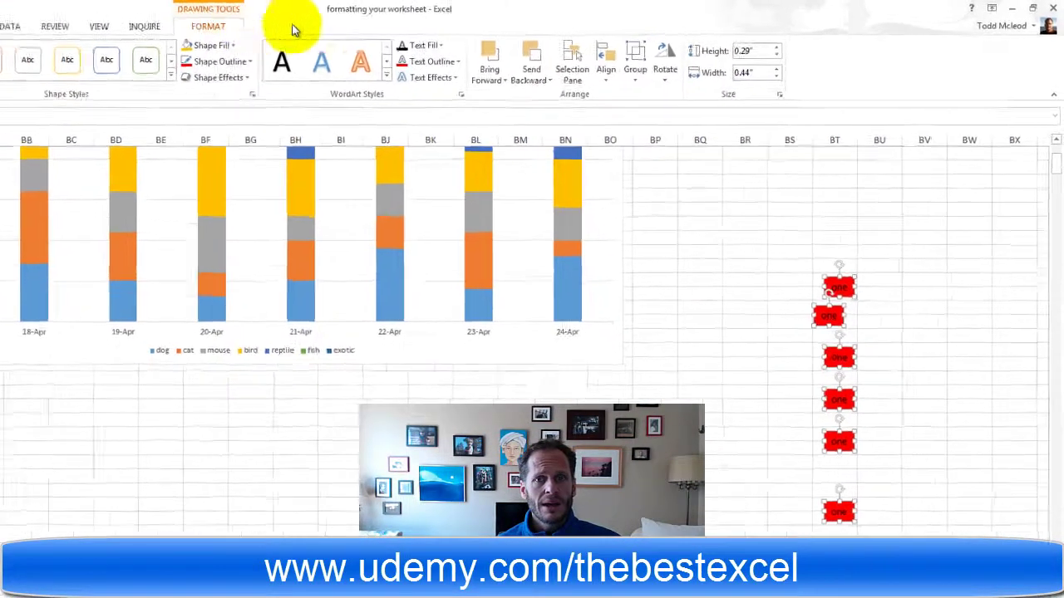
click(524, 92)
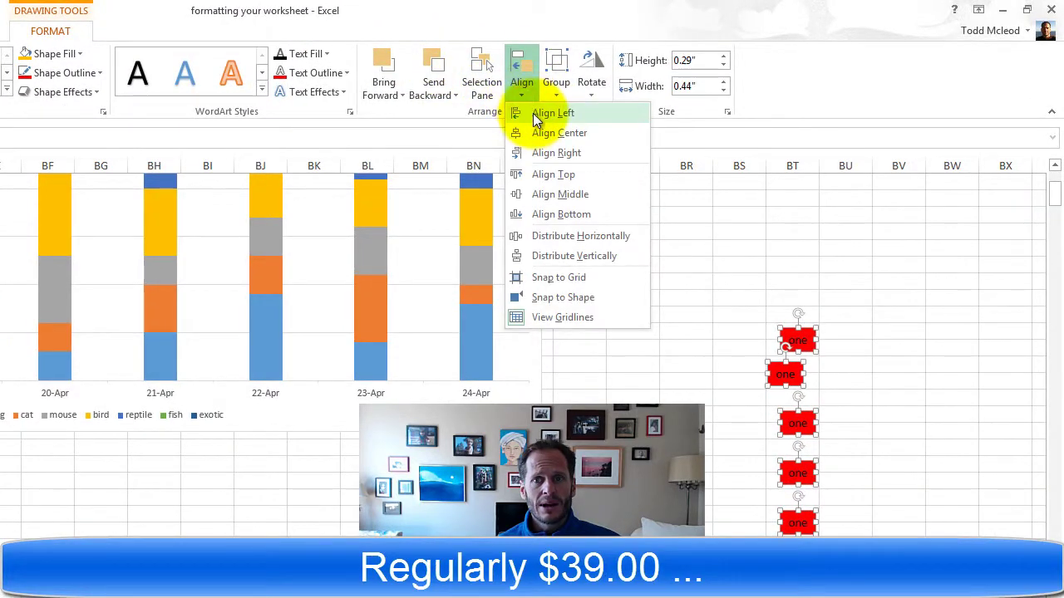
click(534, 116)
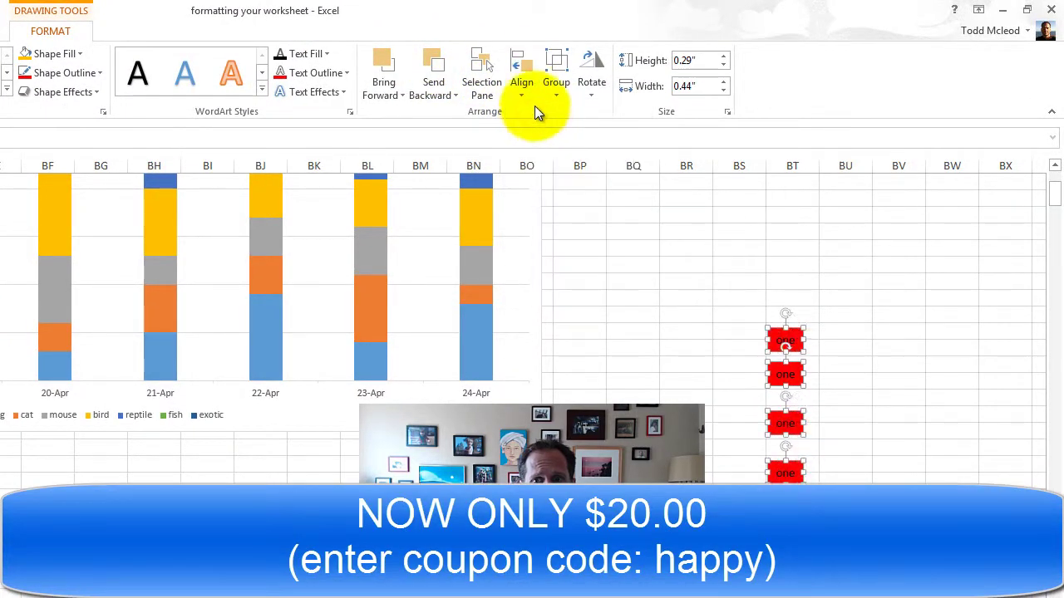
click(534, 102)
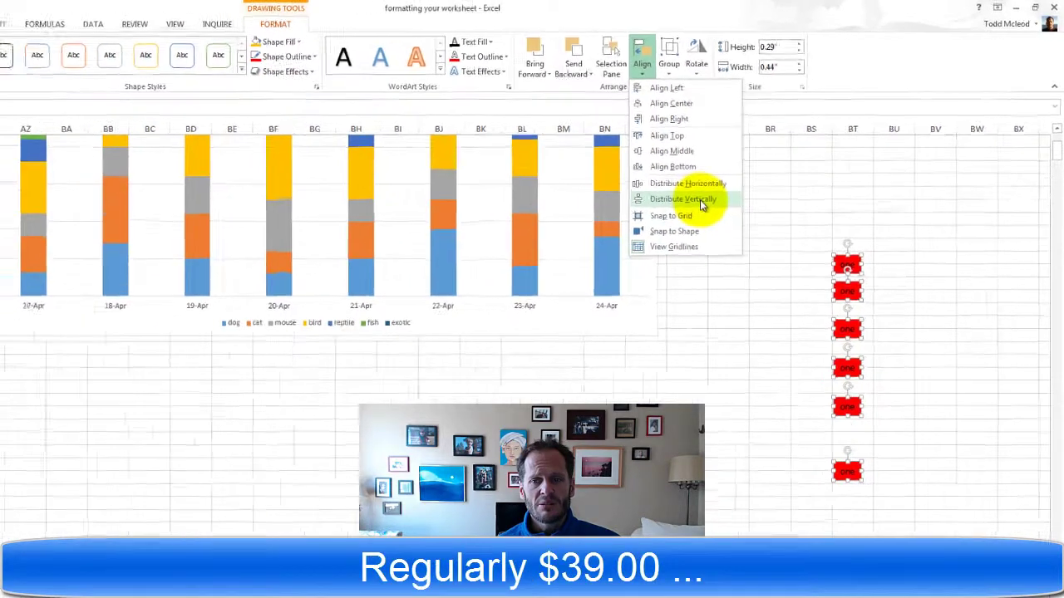
click(596, 257)
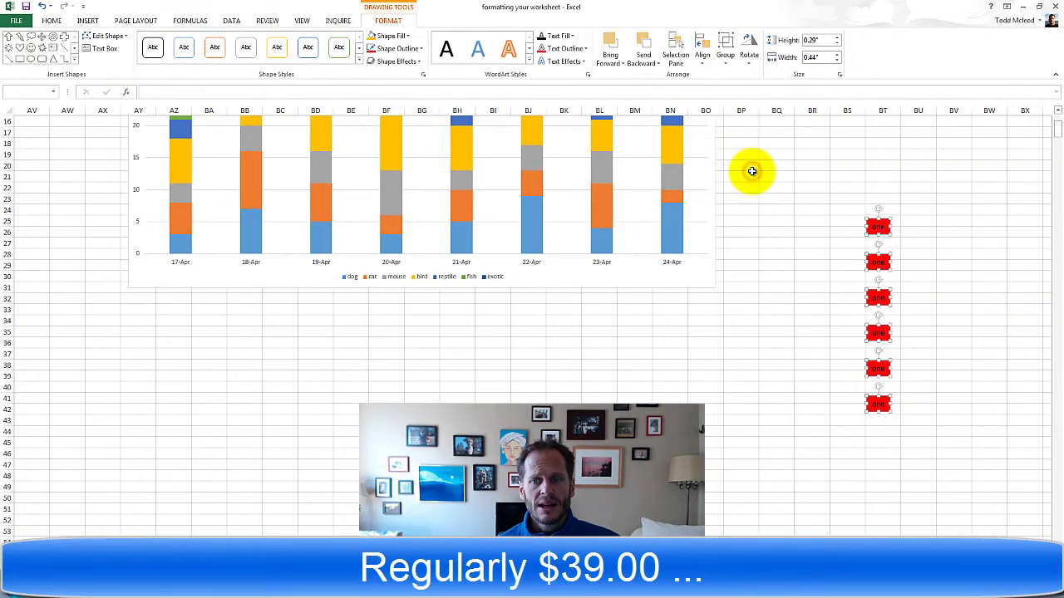
click(922, 175)
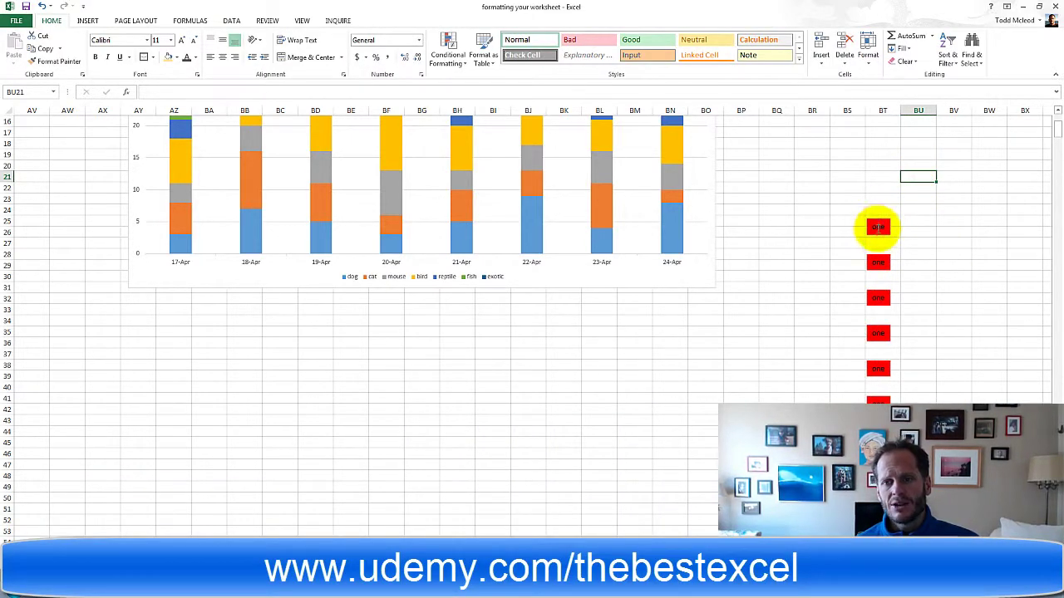
Undo the vertical distribution and left alignment of the red 'one' shapes.
right_click(878, 226)
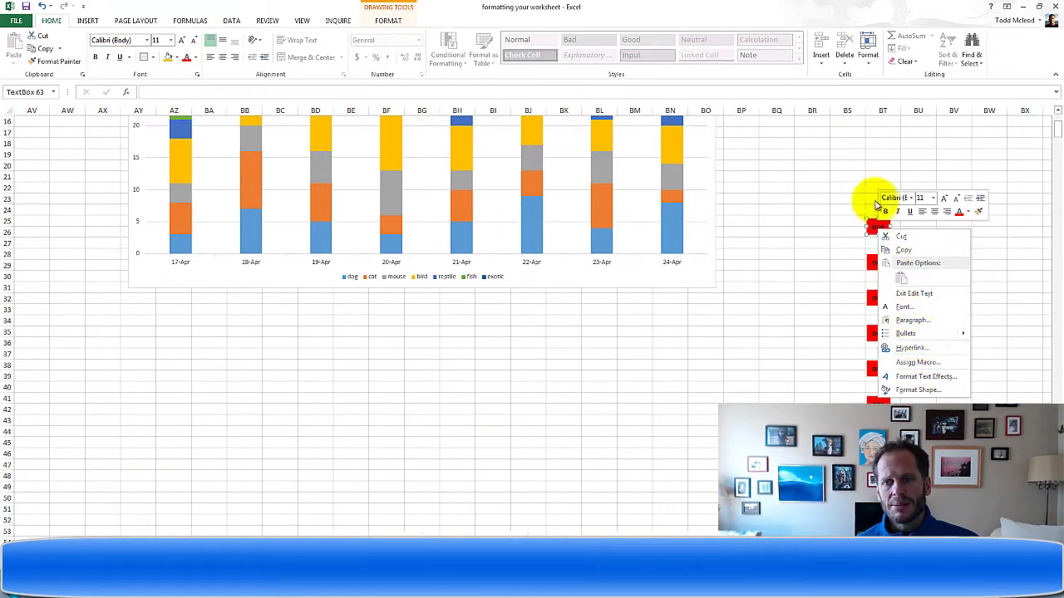
click(852, 174)
click(919, 177)
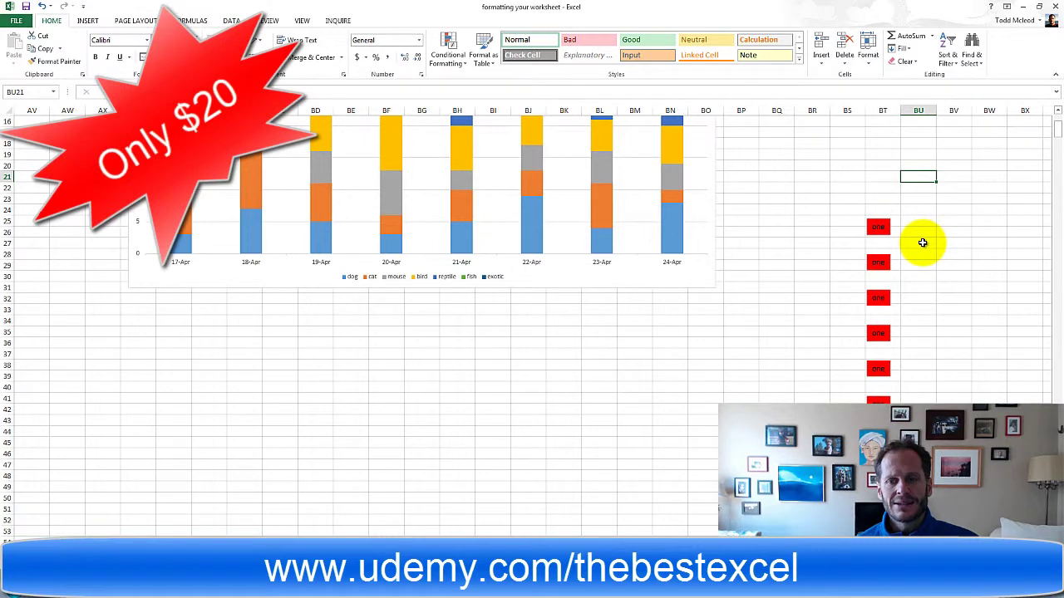
click(42, 5)
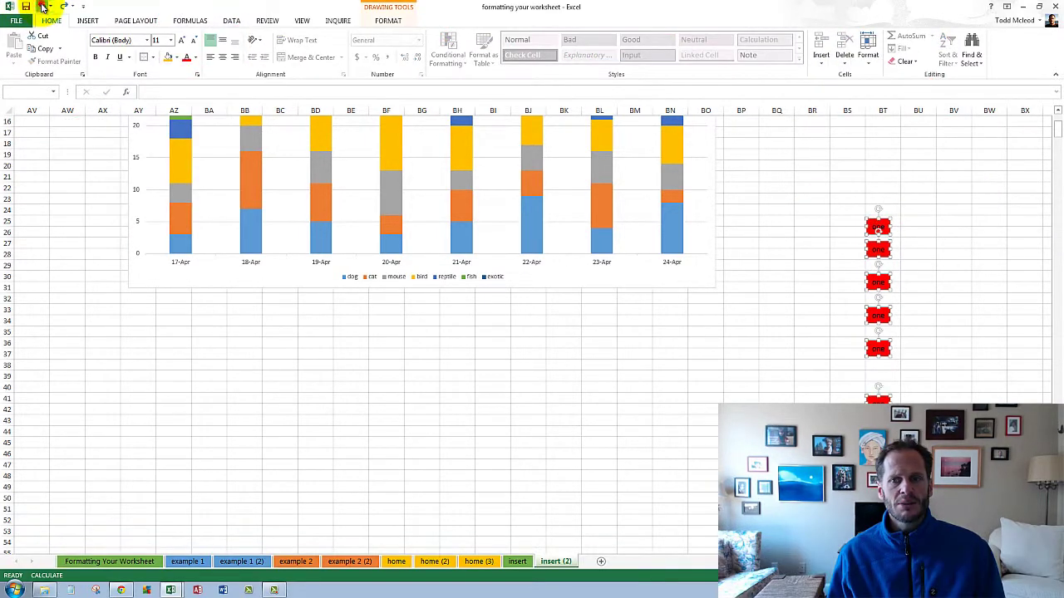
click(42, 6)
click(810, 198)
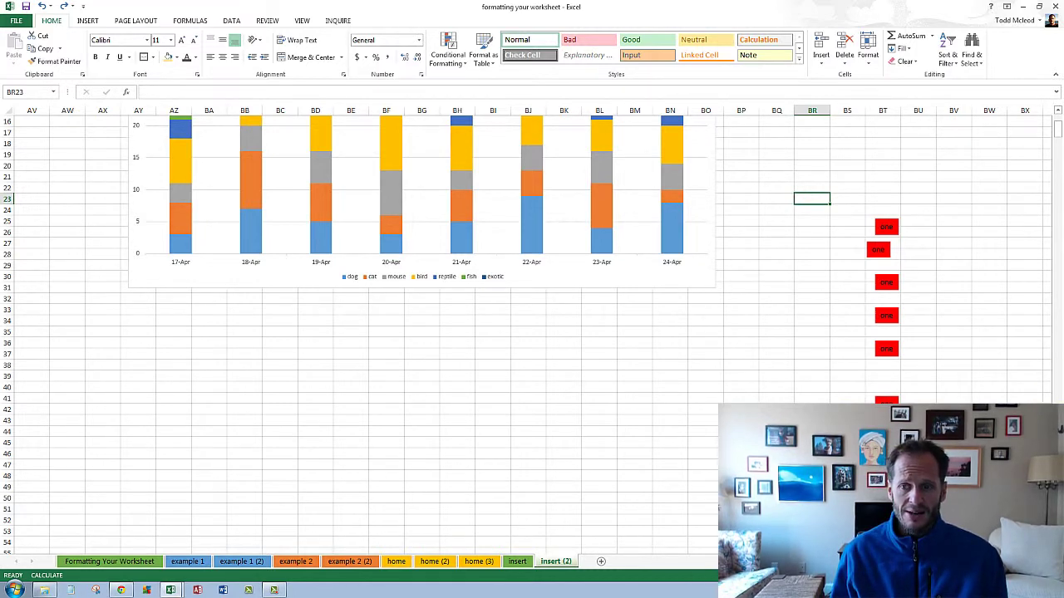
Scroll back up and switch to the 'Formatting Your Worksheet' sheet.
scroll(532, 332, left, 3)
scroll(532, 332, up, 2)
scroll(532, 333, up, 2)
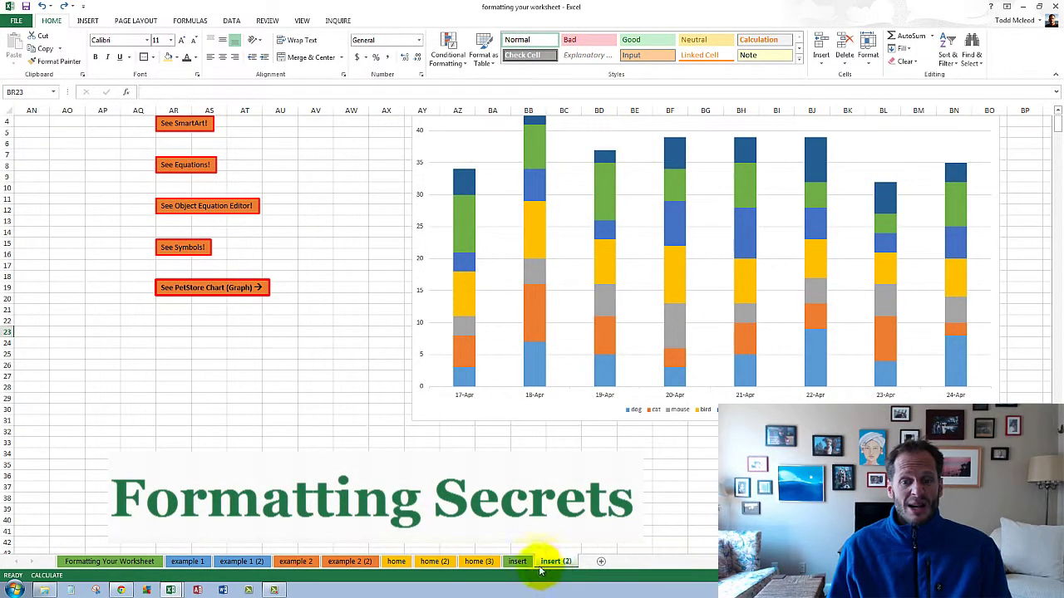
click(88, 561)
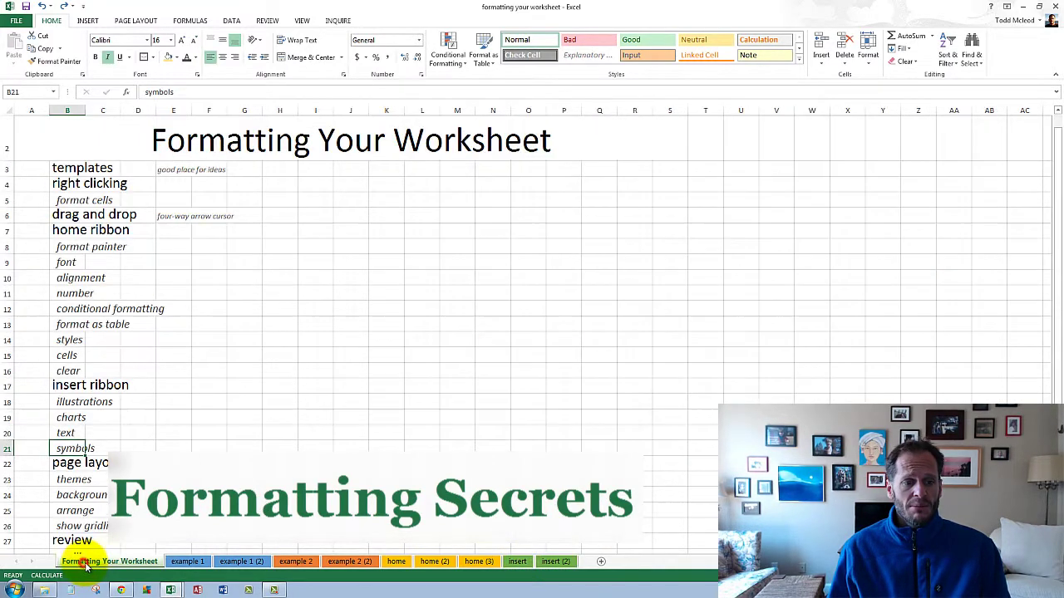